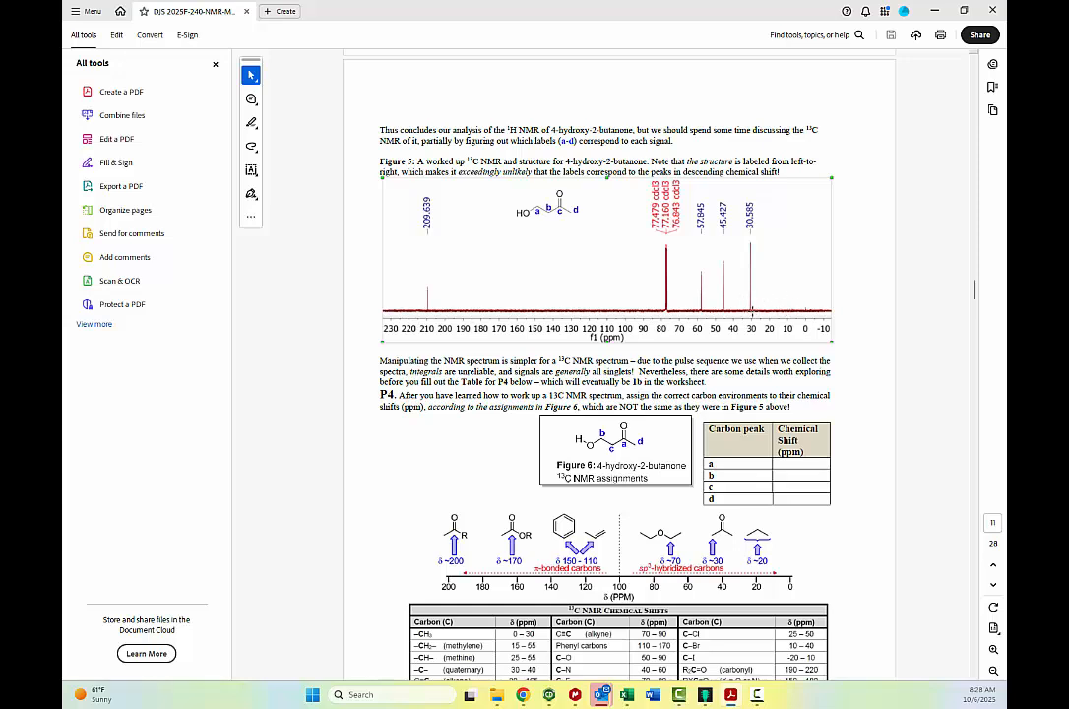
Switch to MestReNova and open the C13 spectrum from the Q1 - 4-hydroxy-2-butanone folder inside 5-NMR Worksheet.
scroll(748, 309, down, 5)
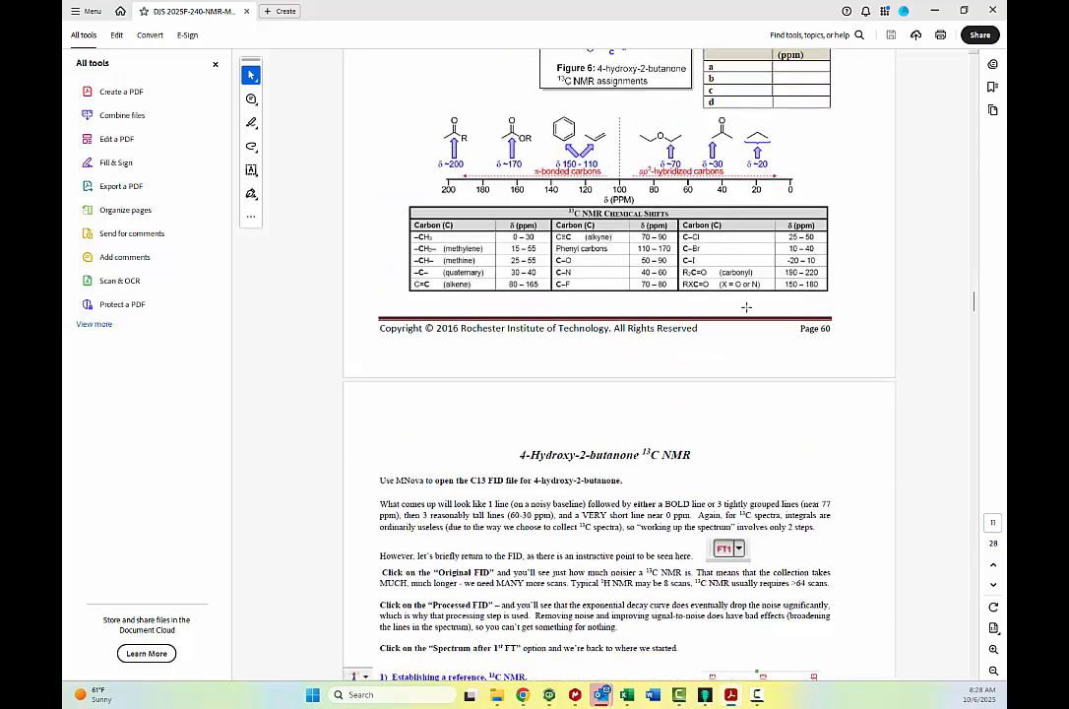
scroll(747, 307, down, 4)
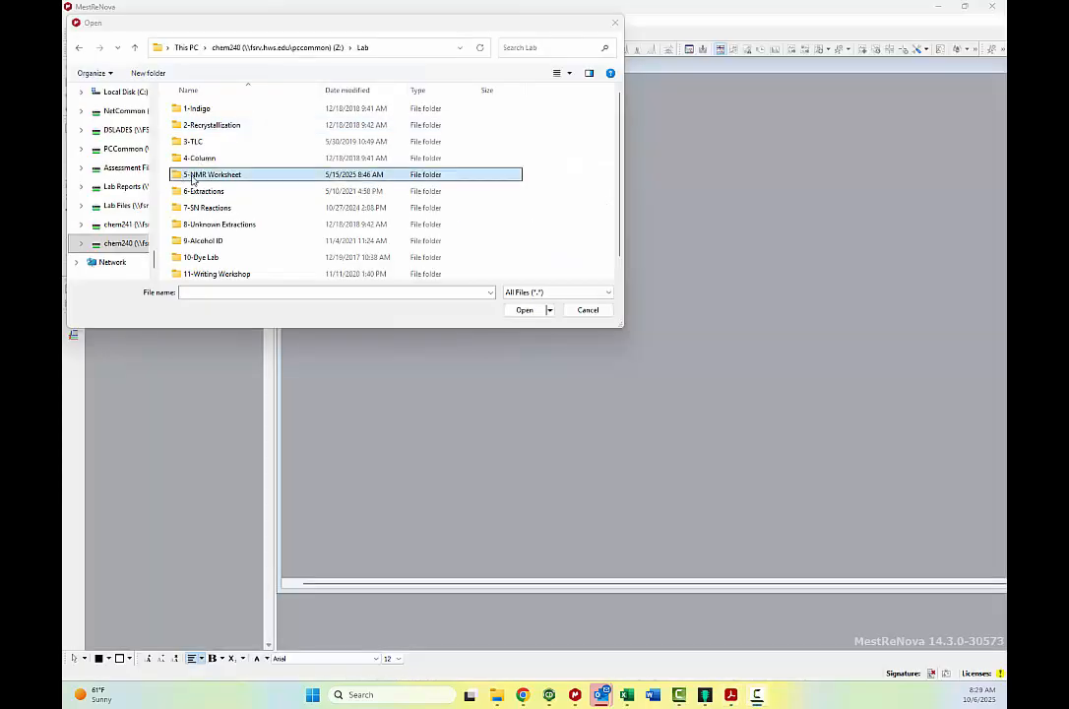
double_click(200, 175)
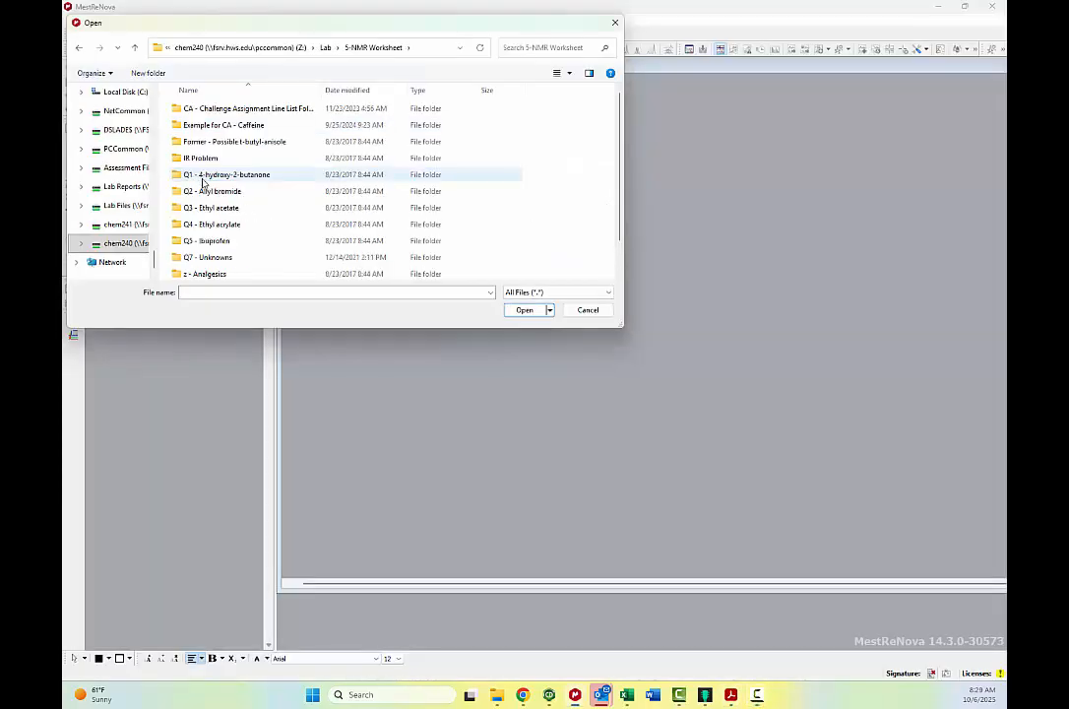
double_click(211, 174)
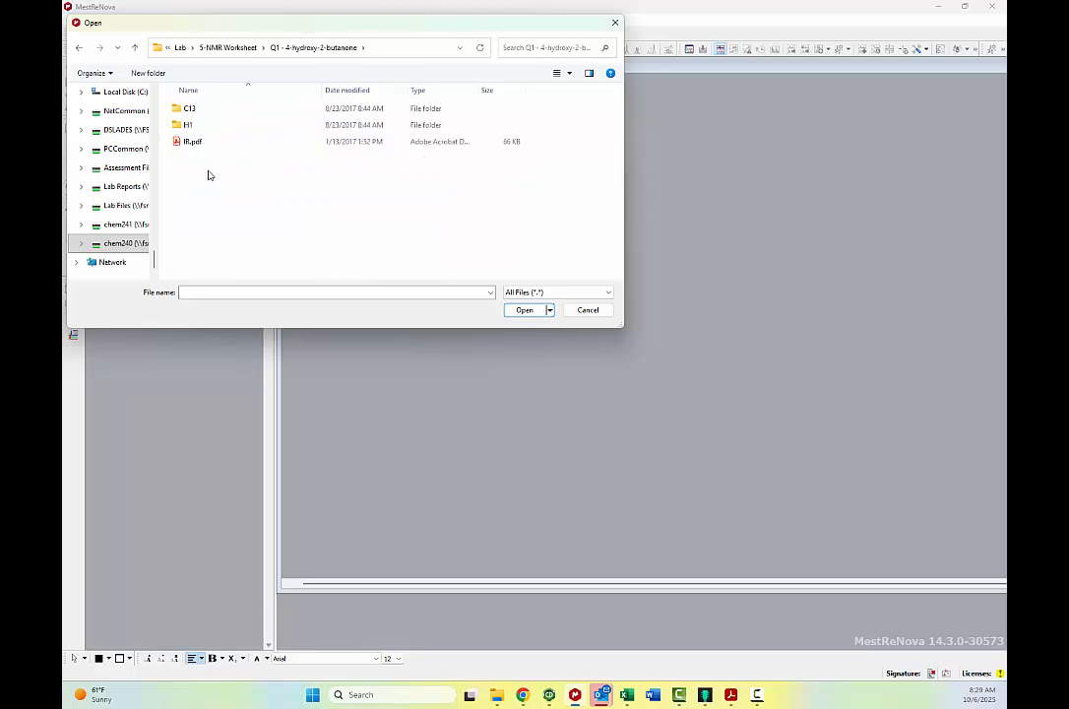
double_click(191, 110)
double_click(194, 115)
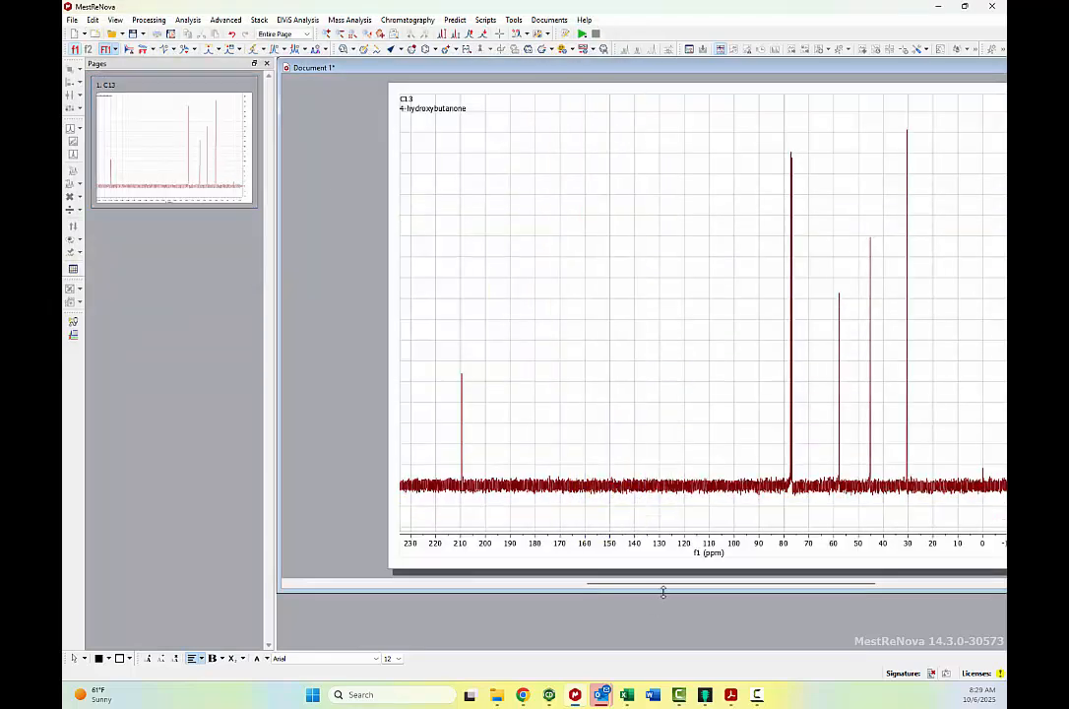
Reference the middle line of the three-line CDCl3 pattern near 77 ppm to 77.16 ppm and check its shift.
drag(665, 589, 689, 586)
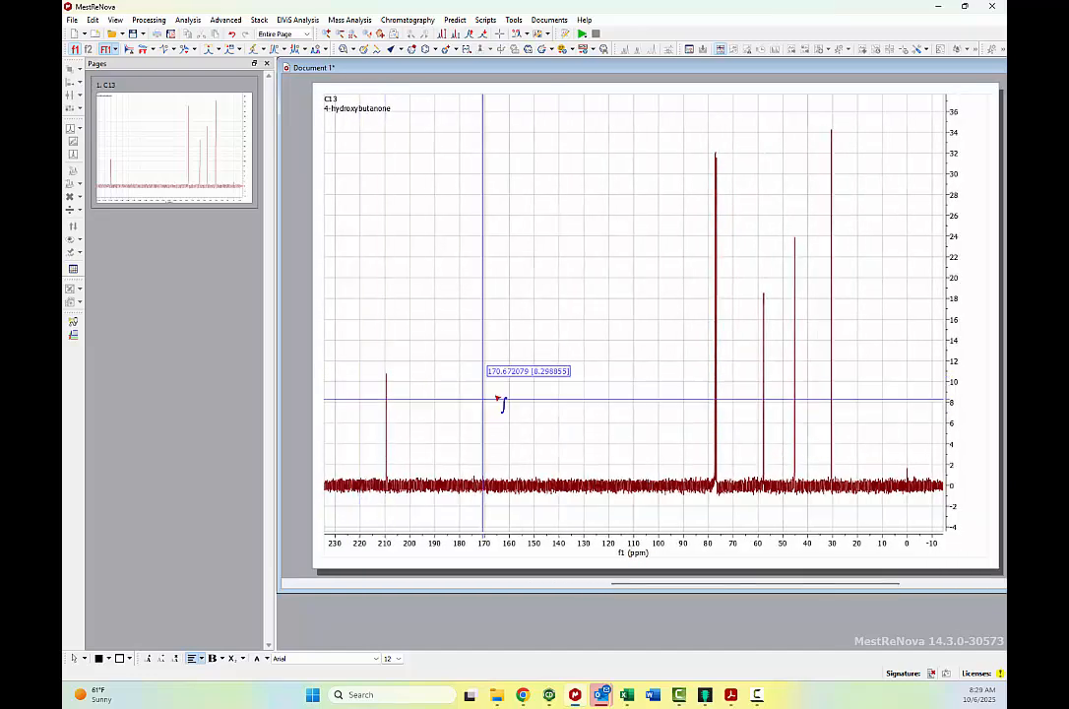
drag(370, 349, 858, 318)
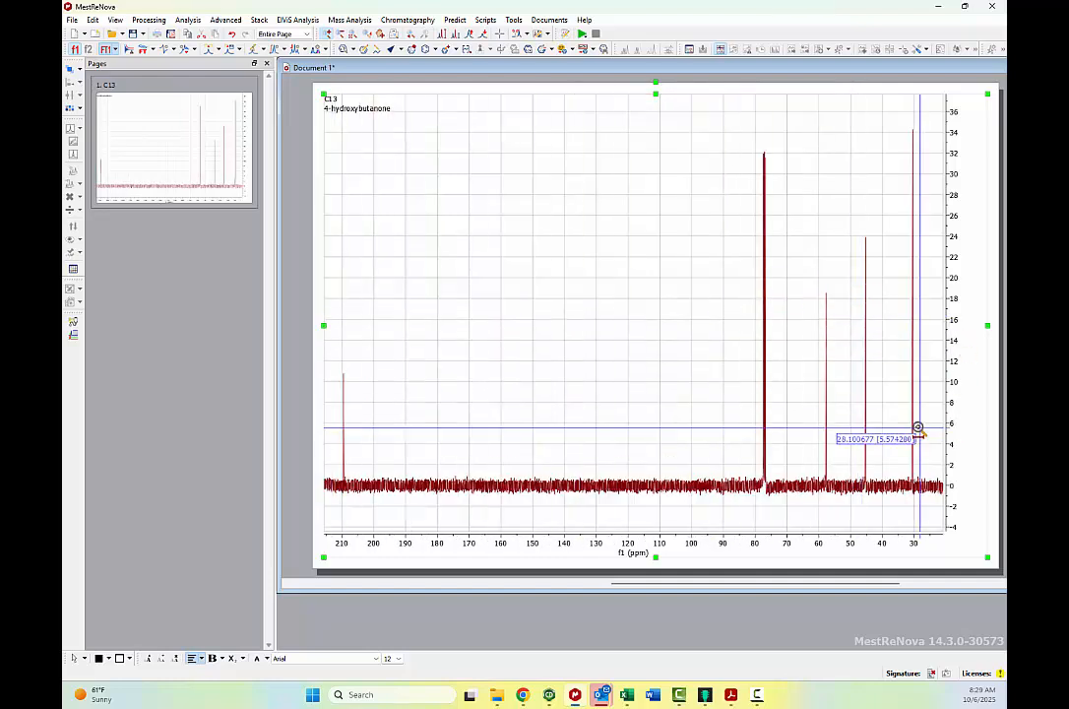
scroll(788, 388, down, 1)
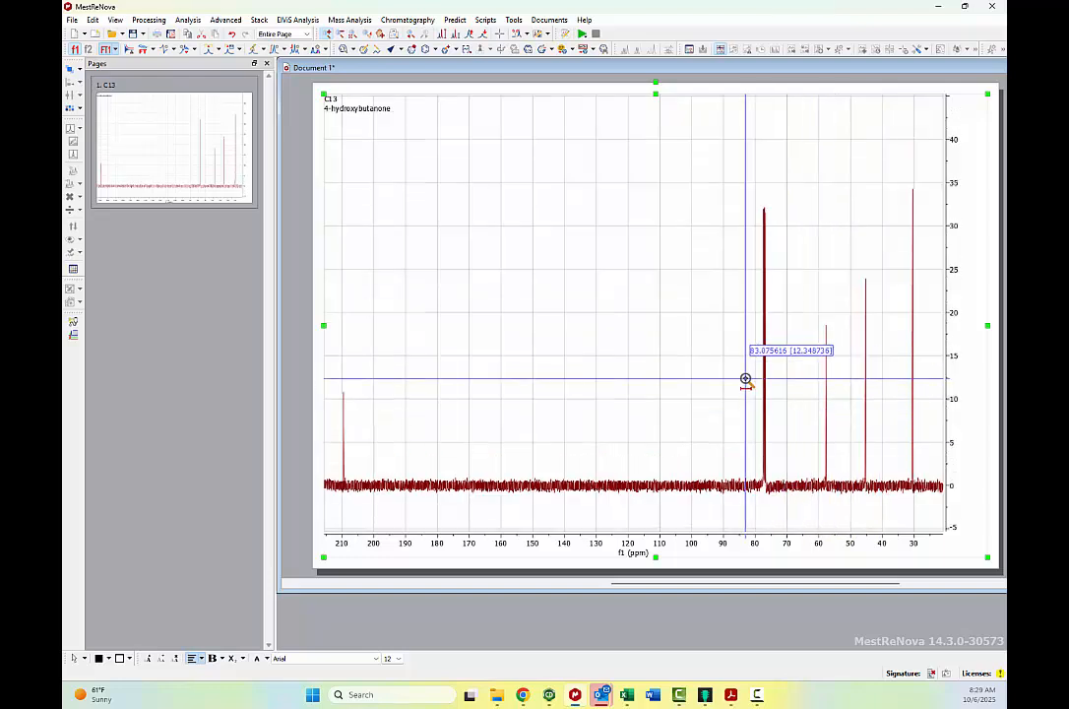
drag(751, 376, 782, 372)
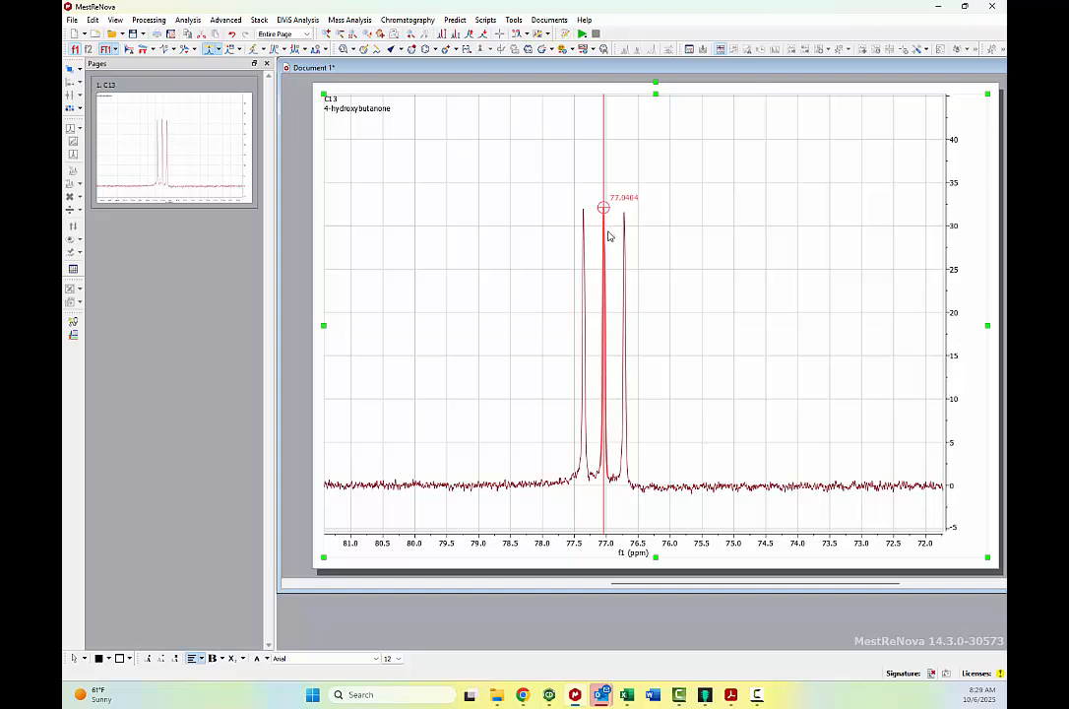
click(608, 236)
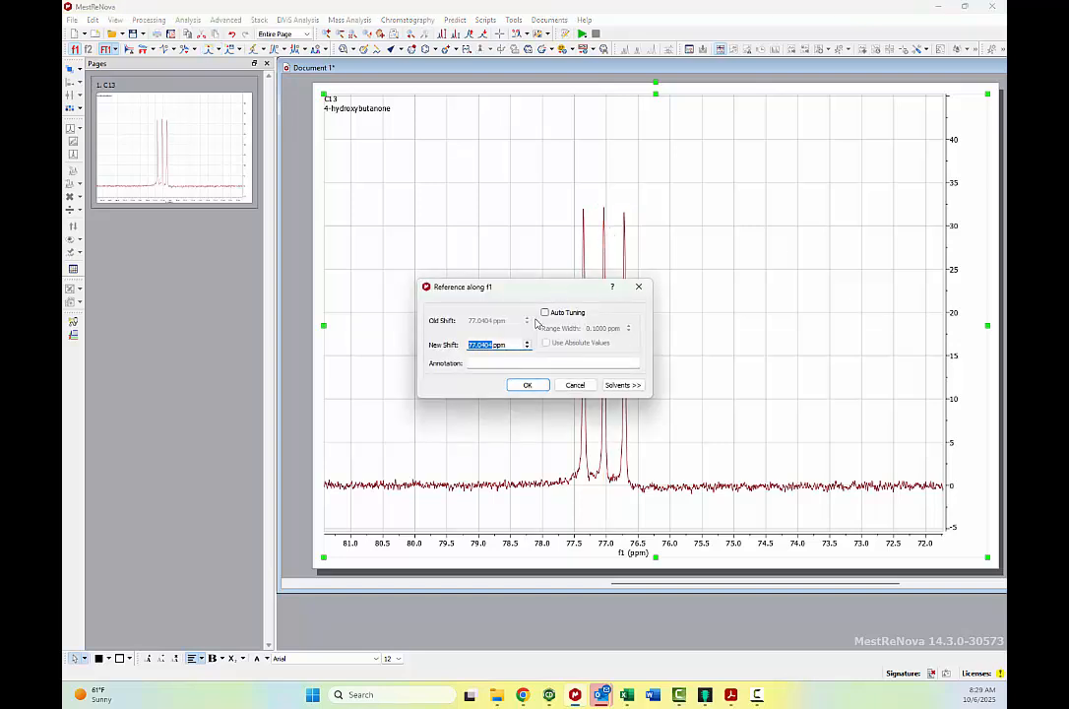
text(77.16)
key(Return)
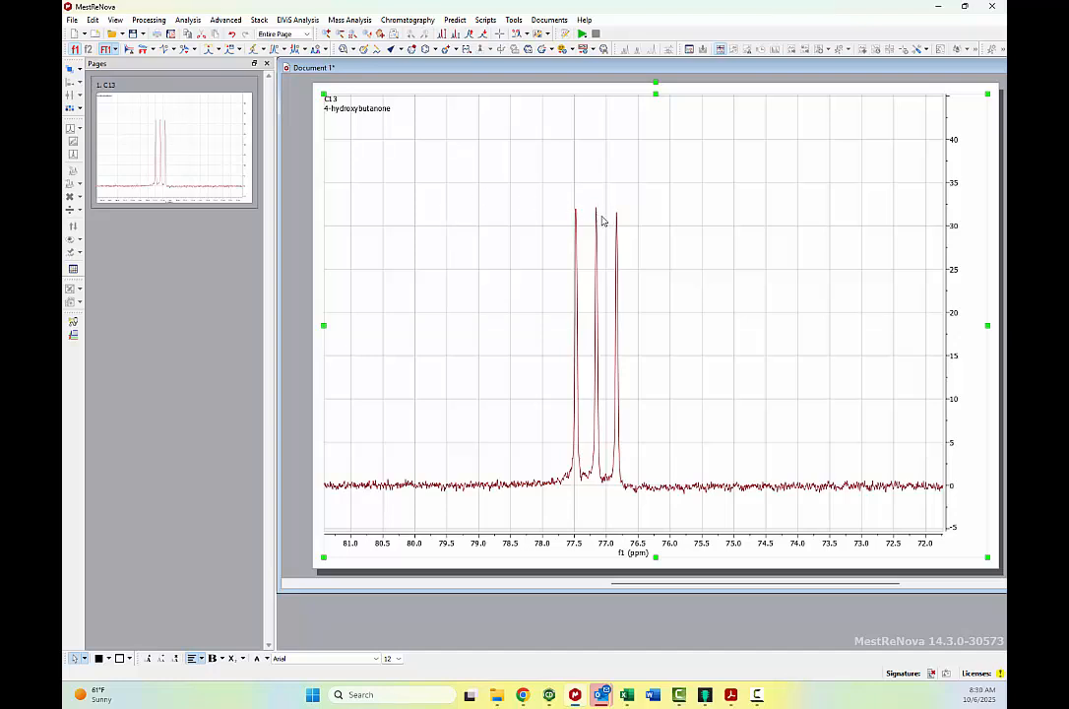
key(l)
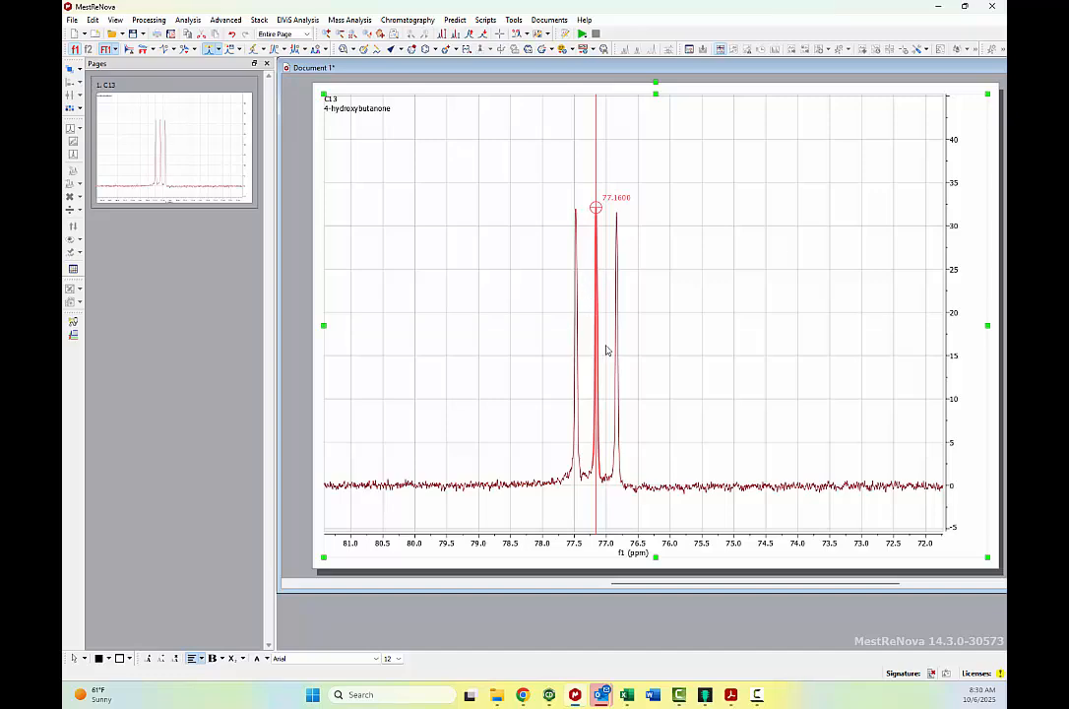
After consulting the PDF's referencing instructions, reference the tiny TMS peak near 0 ppm to 0 ppm.
key(alt+Tab)
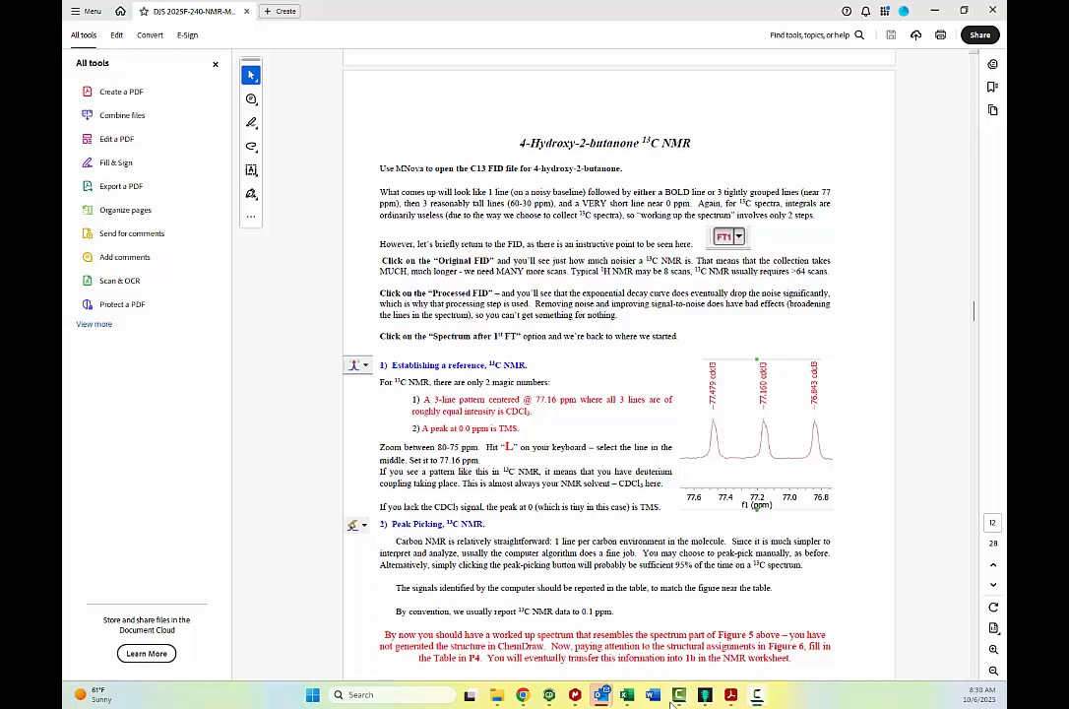
key(alt+Tab)
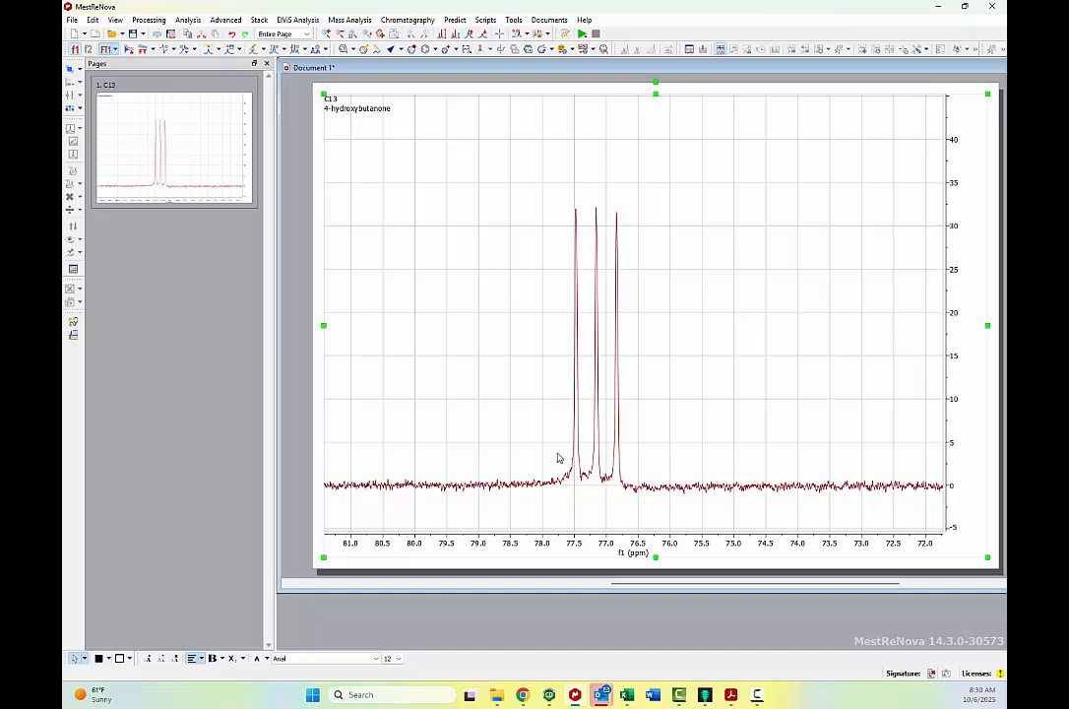
key(f)
key(z)
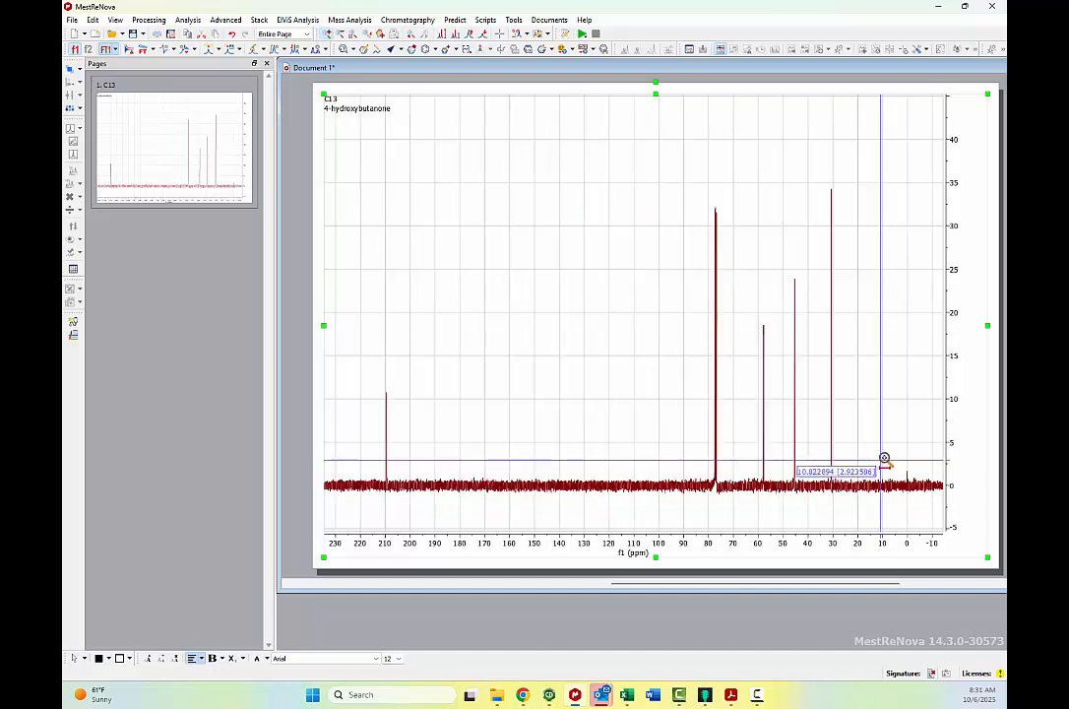
drag(900, 458, 914, 454)
key(l)
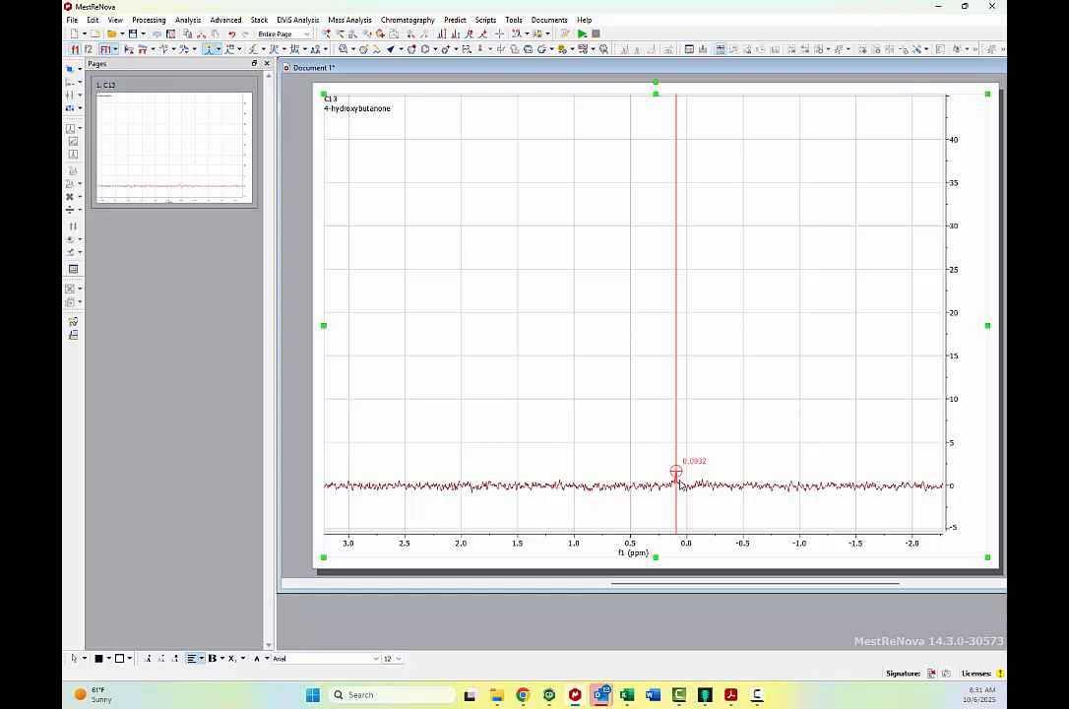
click(679, 482)
text(0 ppm)
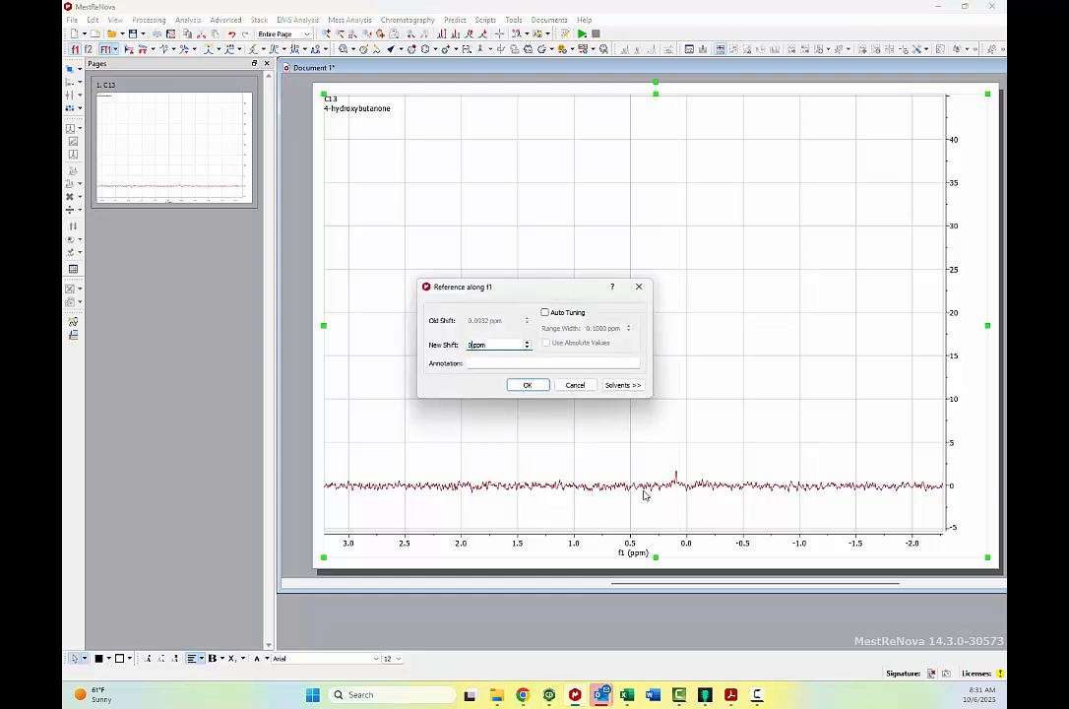
click(528, 385)
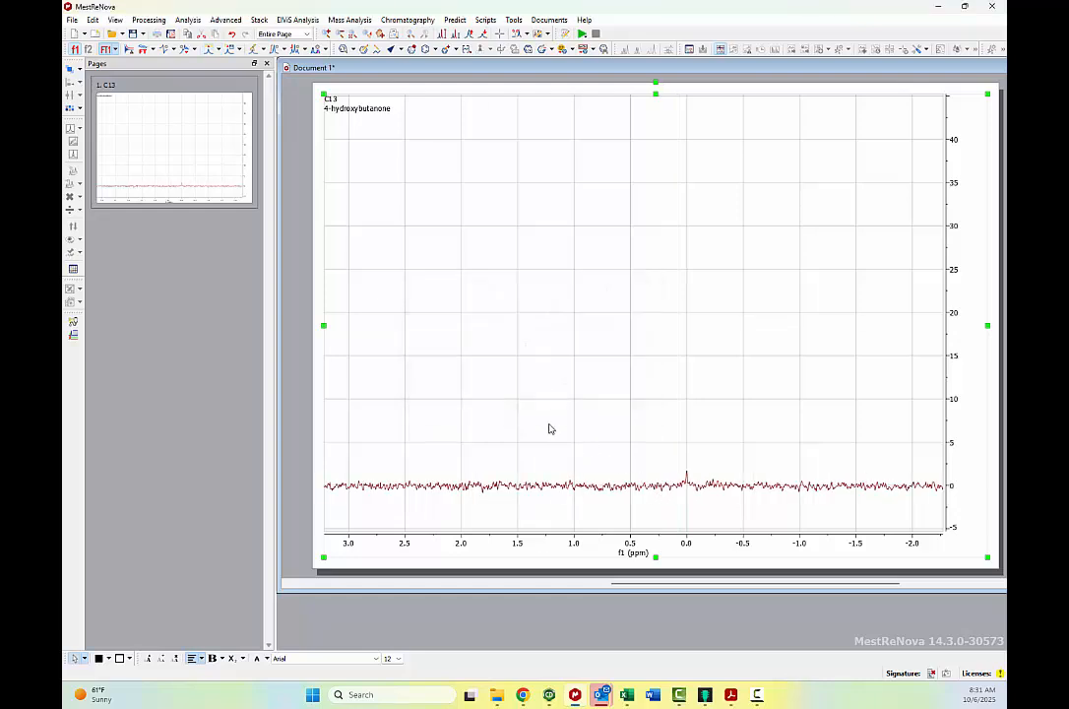
Reference the spectrum back to the centre line of the CDCl3 pattern at 77.16 ppm and inspect the three lines.
key(f)
key(z)
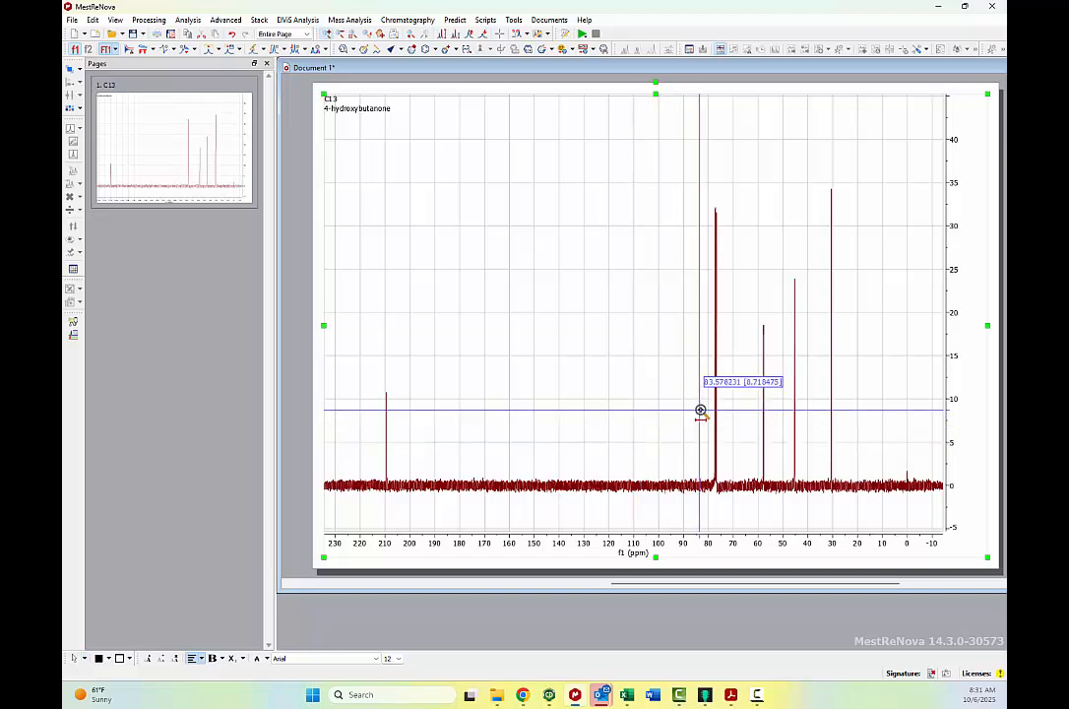
drag(700, 409, 723, 409)
drag(620, 403, 696, 399)
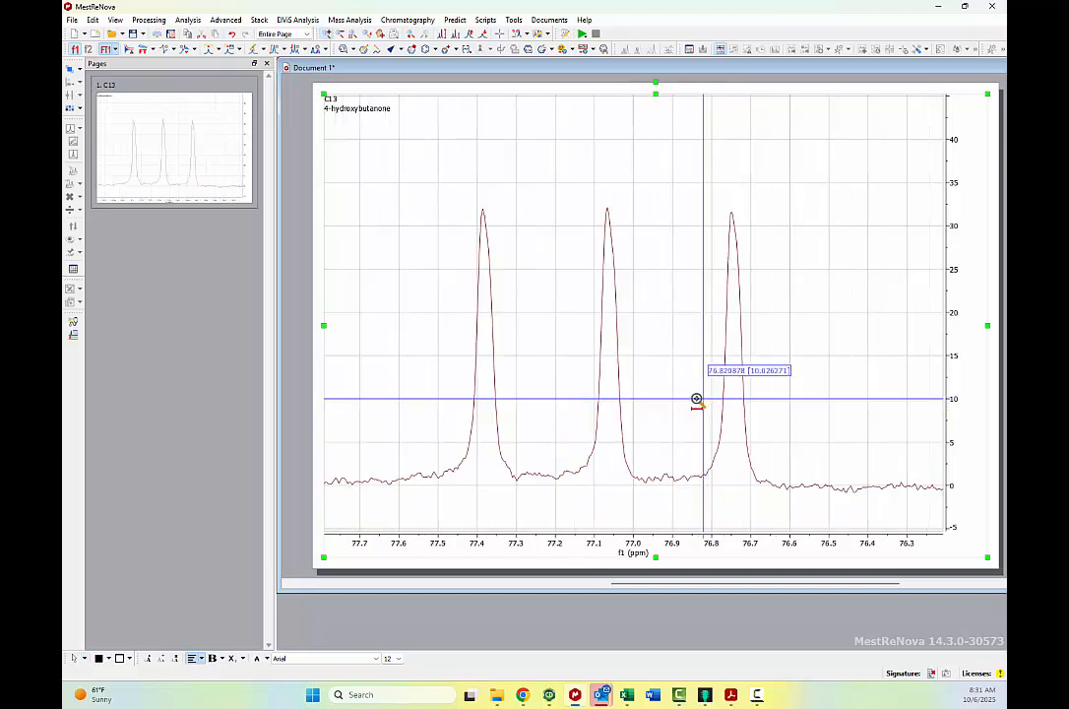
key(r)
click(619, 292)
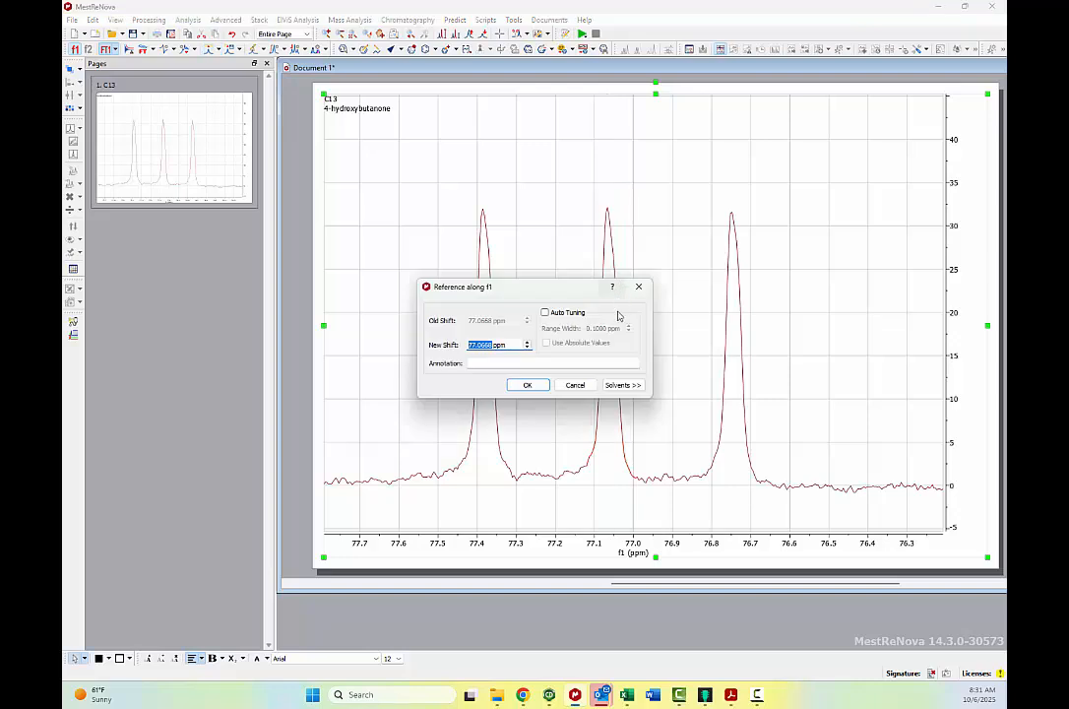
text(77)
key(Return)
key(f)
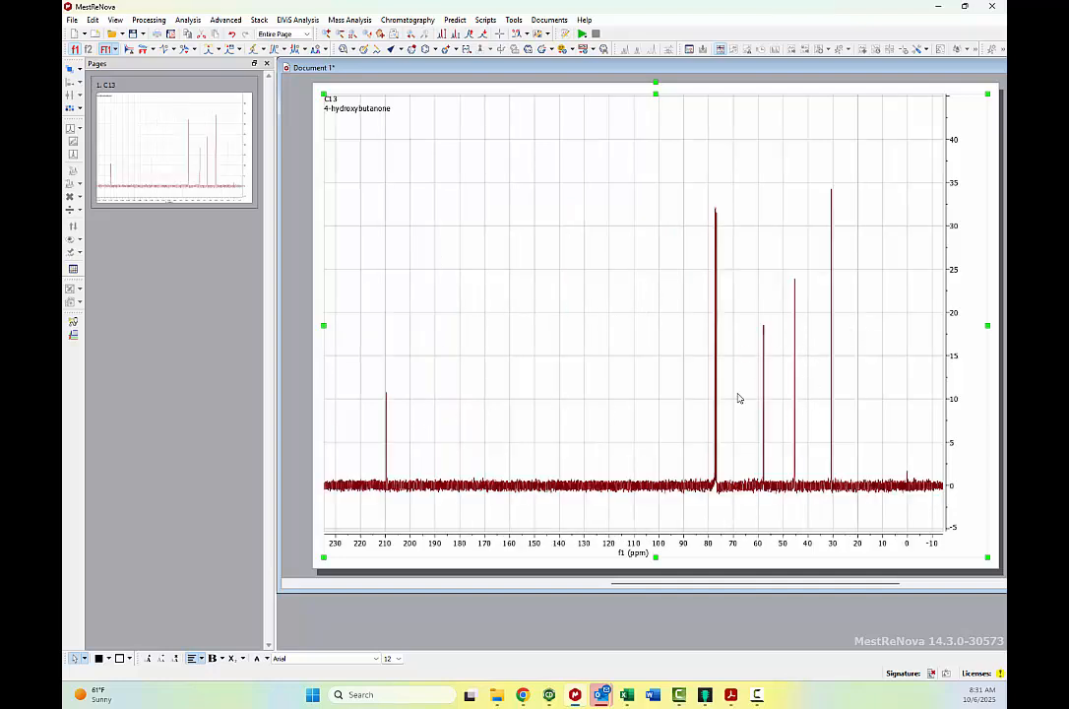
key(c)
drag(694, 398, 732, 390)
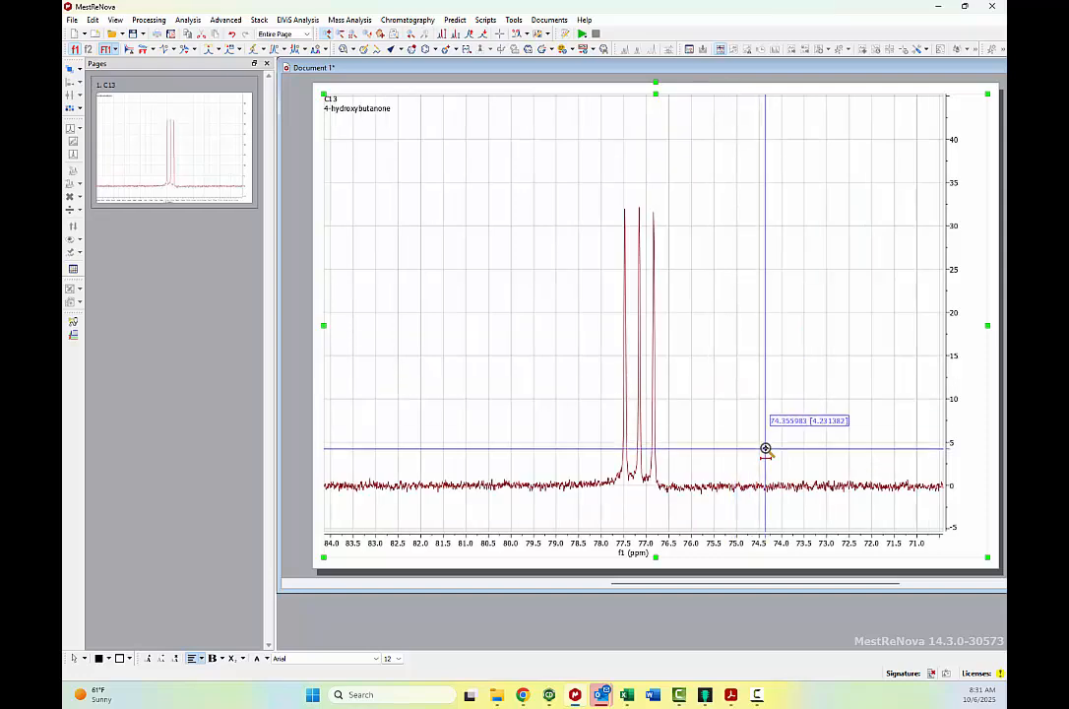
Following the PDF's peak picking section, pick the peak near 210 ppm and all peaks between about 100 and 20 ppm.
key(alt+Tab)
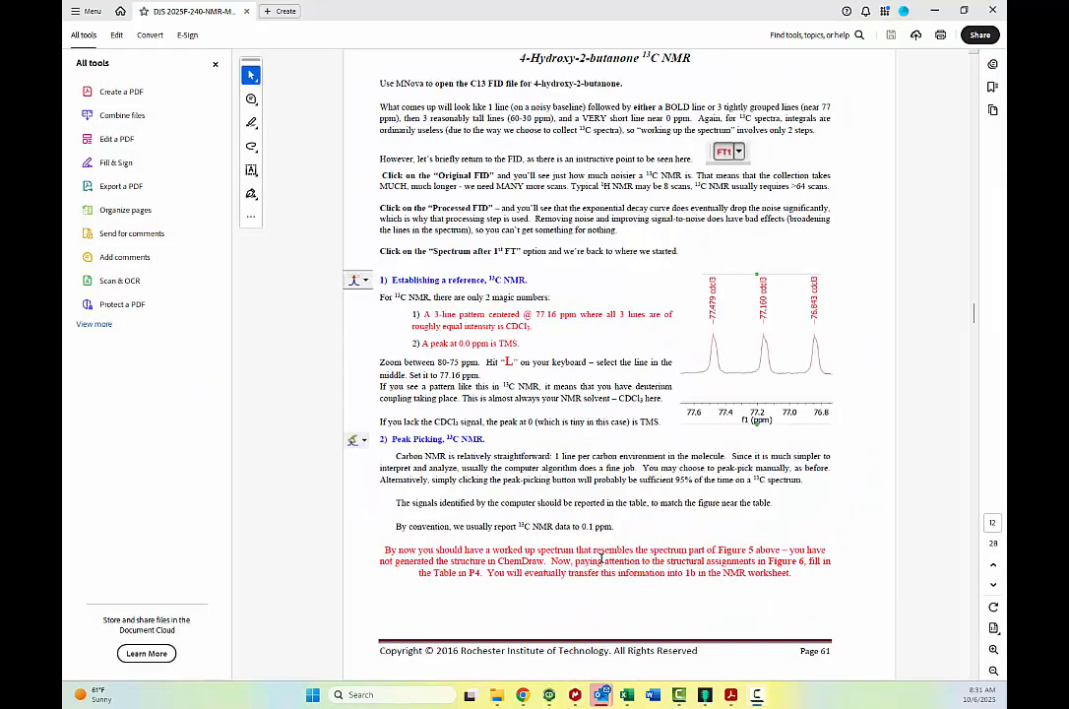
key(alt+Tab)
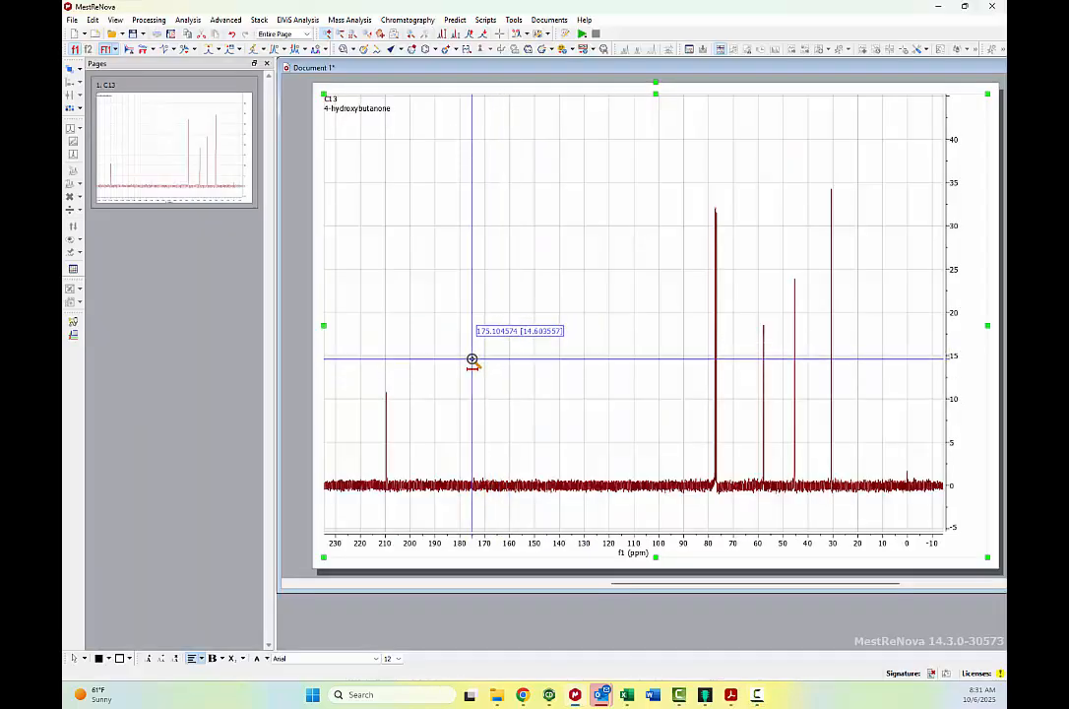
click(254, 52)
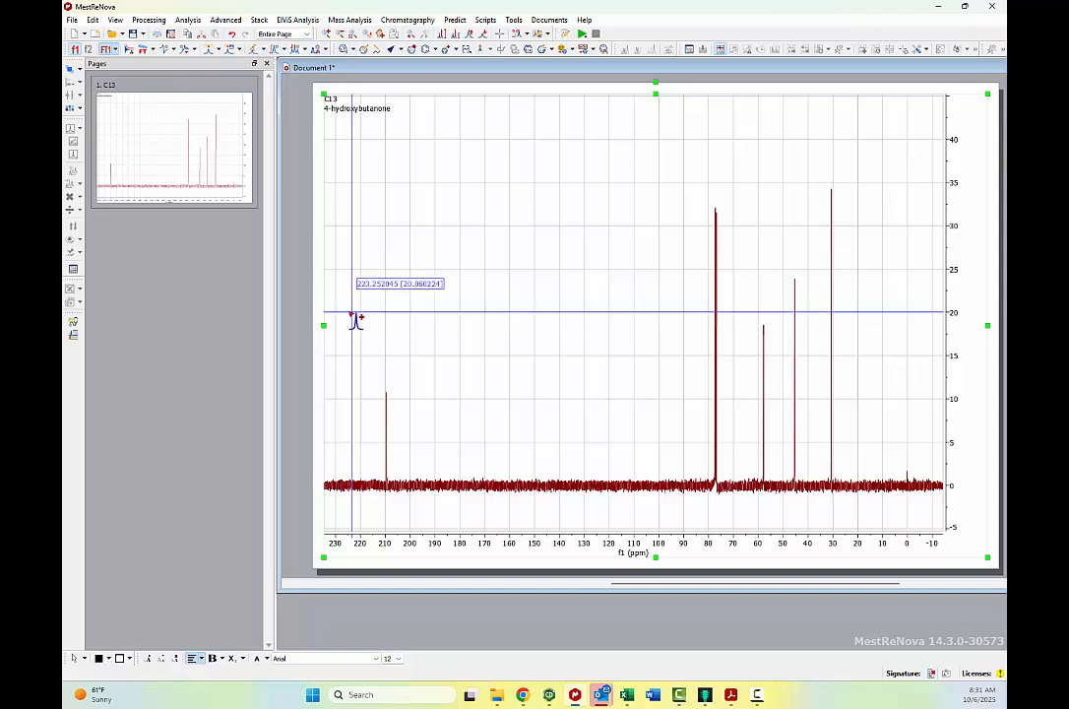
drag(352, 320, 413, 413)
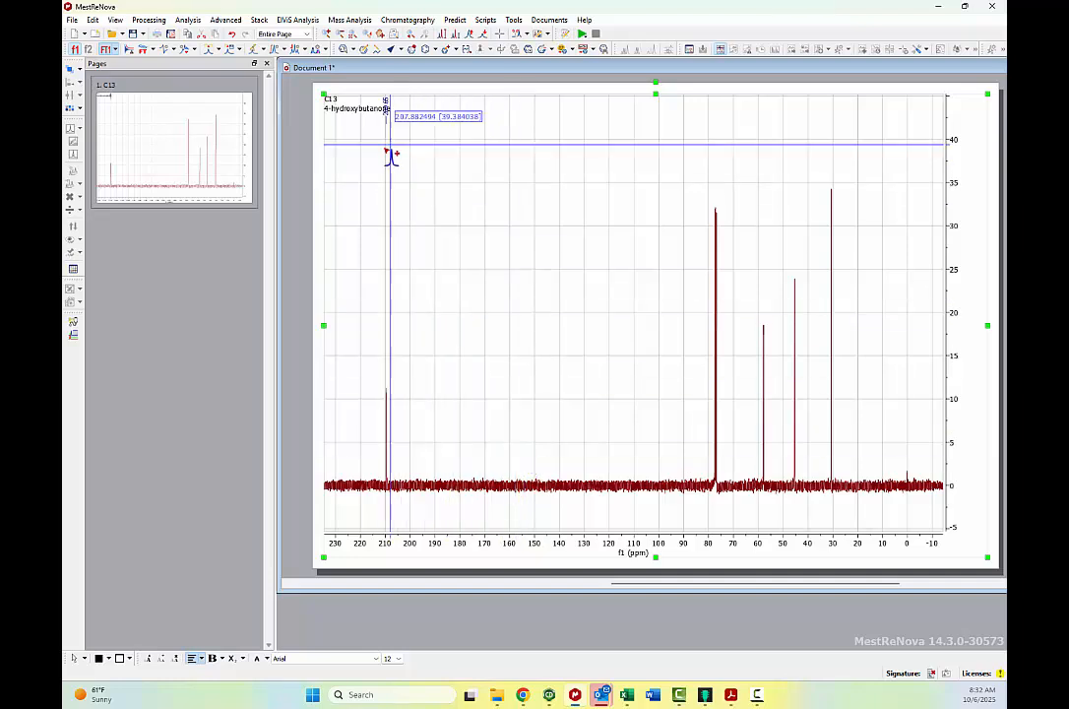
drag(659, 335, 853, 376)
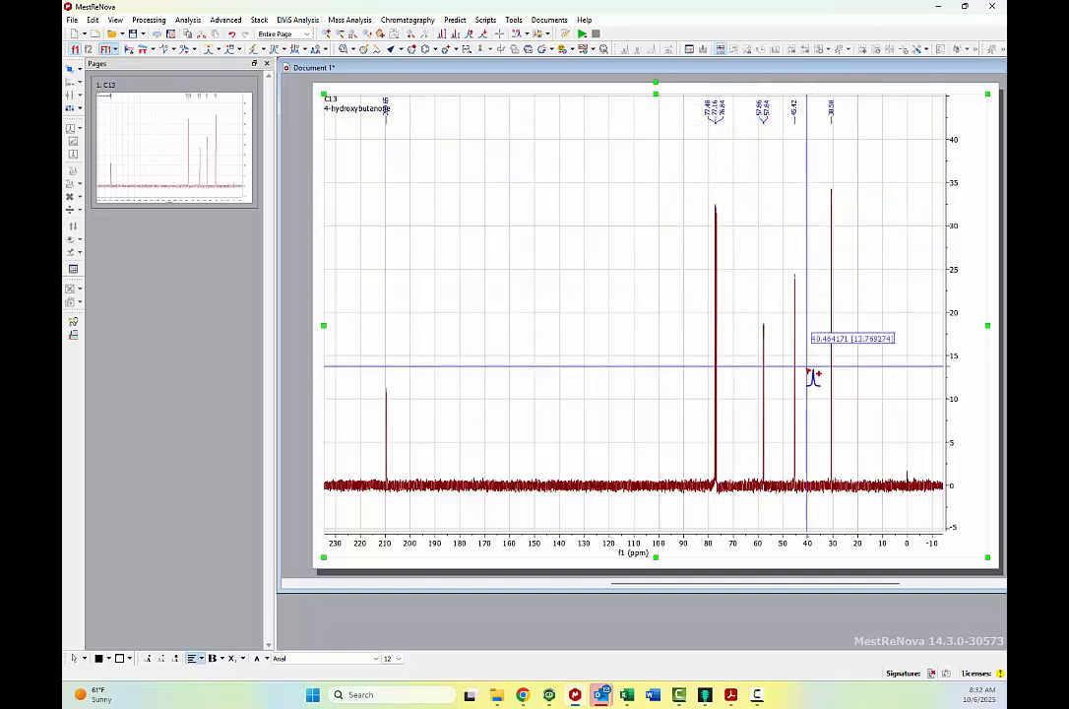
Inspect the doubly labelled peak near 57.8 ppm and delete the second c13 page from the document.
drag(757, 359, 778, 361)
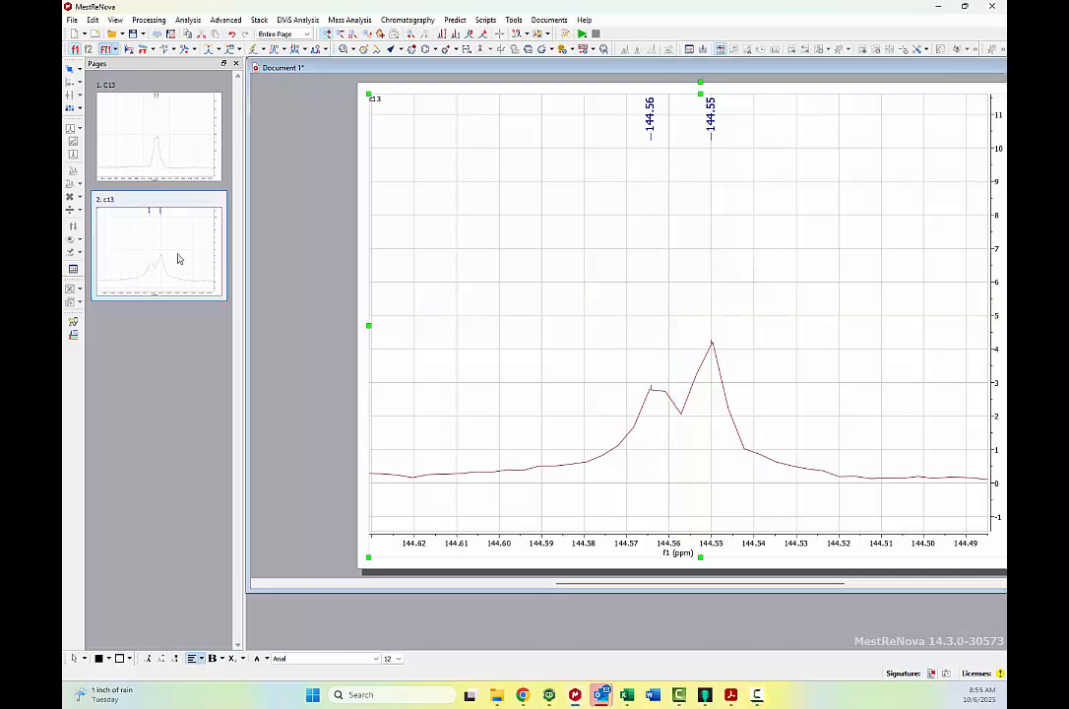
key(Delete)
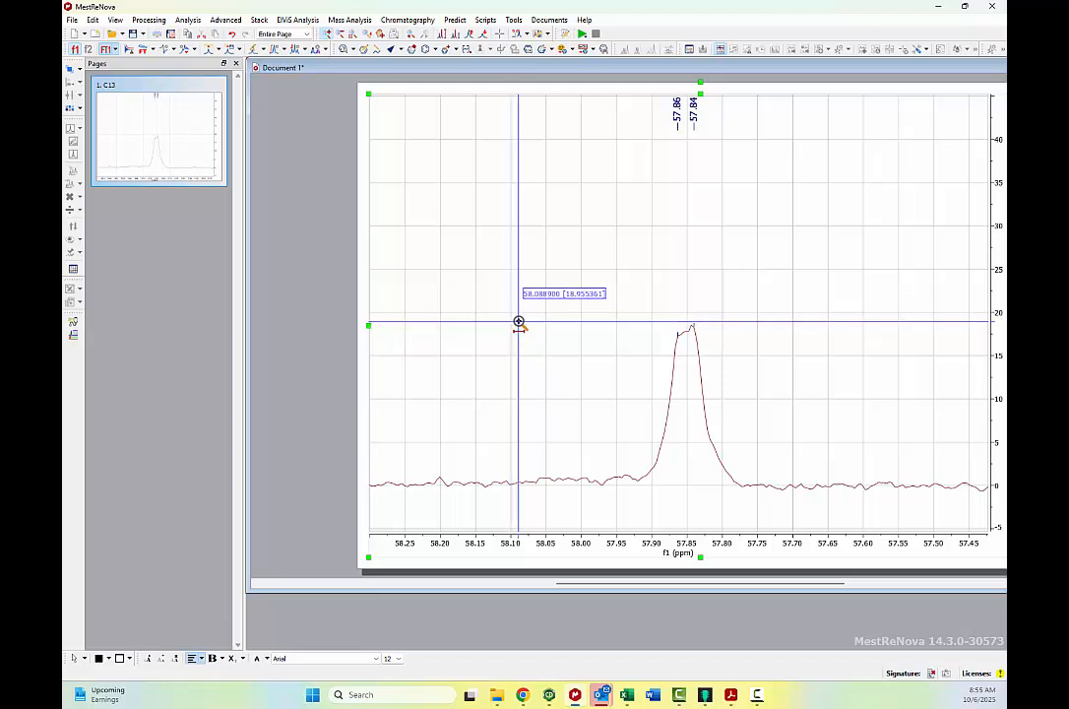
key(f)
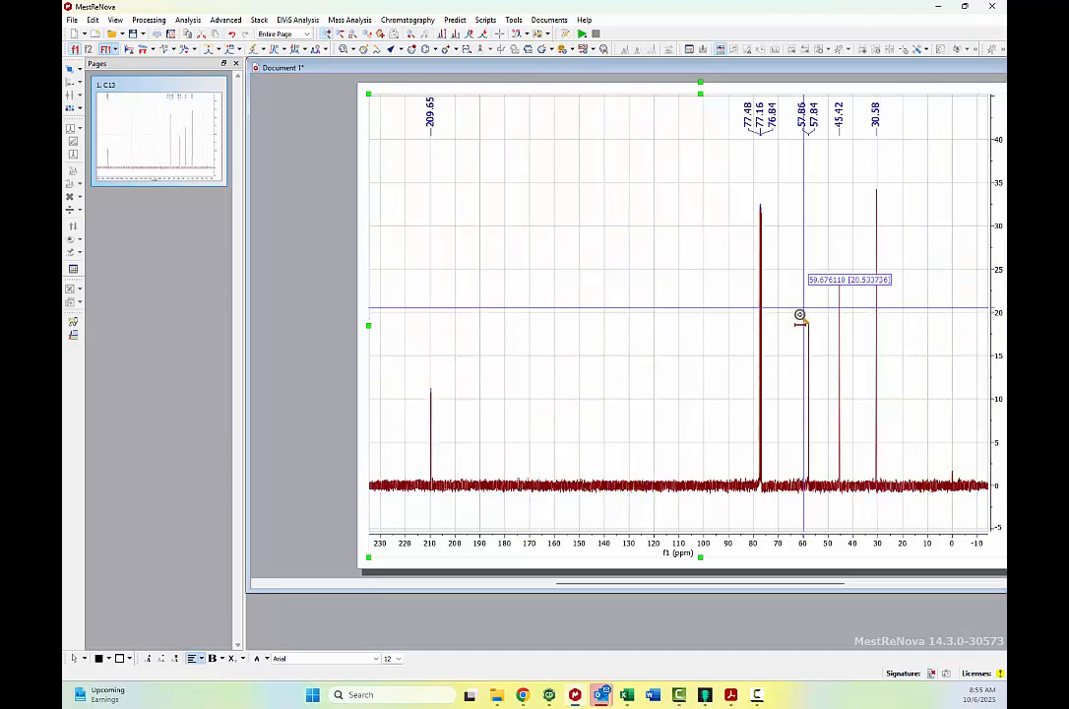
drag(779, 353, 855, 352)
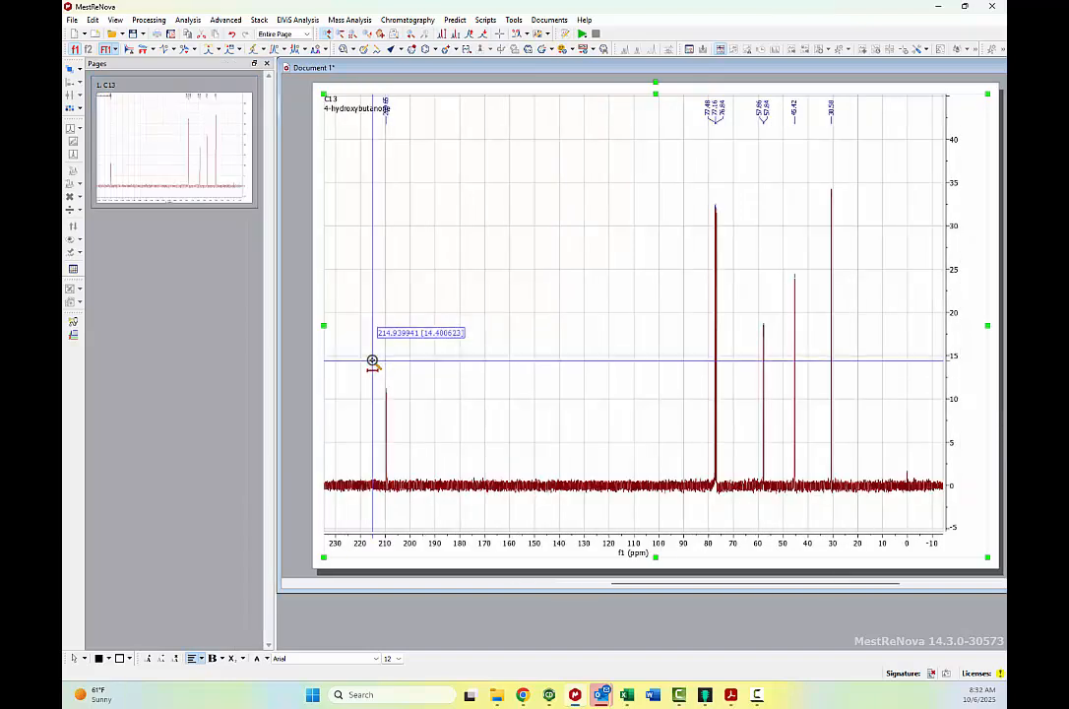
Hide the title and comment text shown inside the 13C spectrum through its display properties.
drag(372, 362, 844, 285)
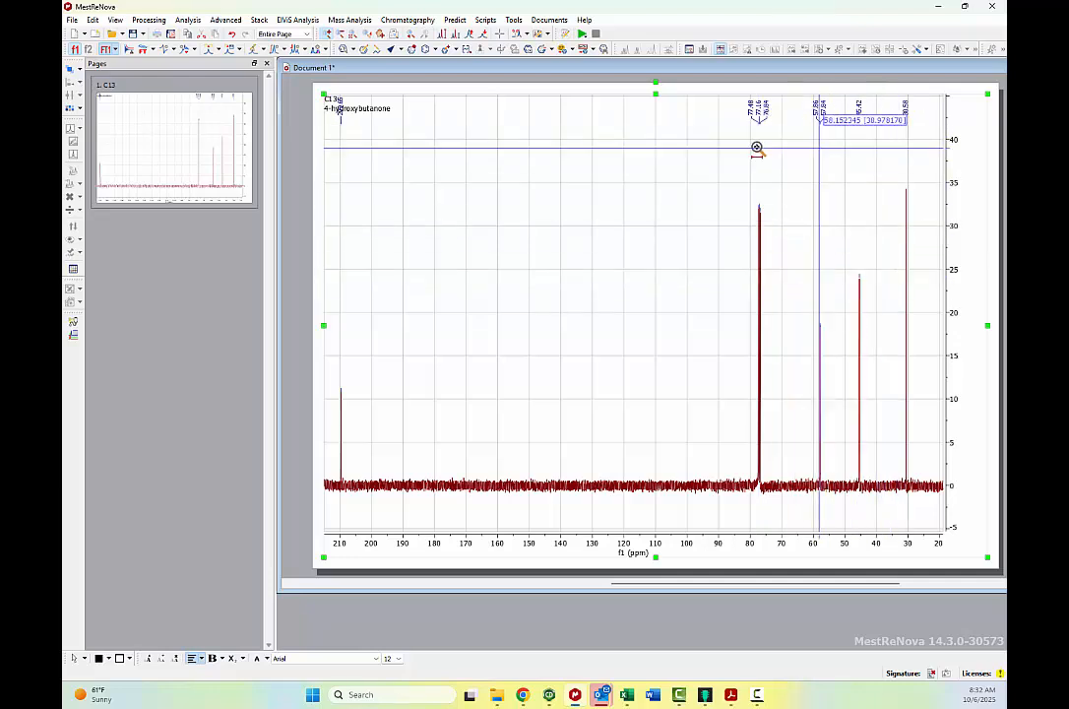
right_click(409, 132)
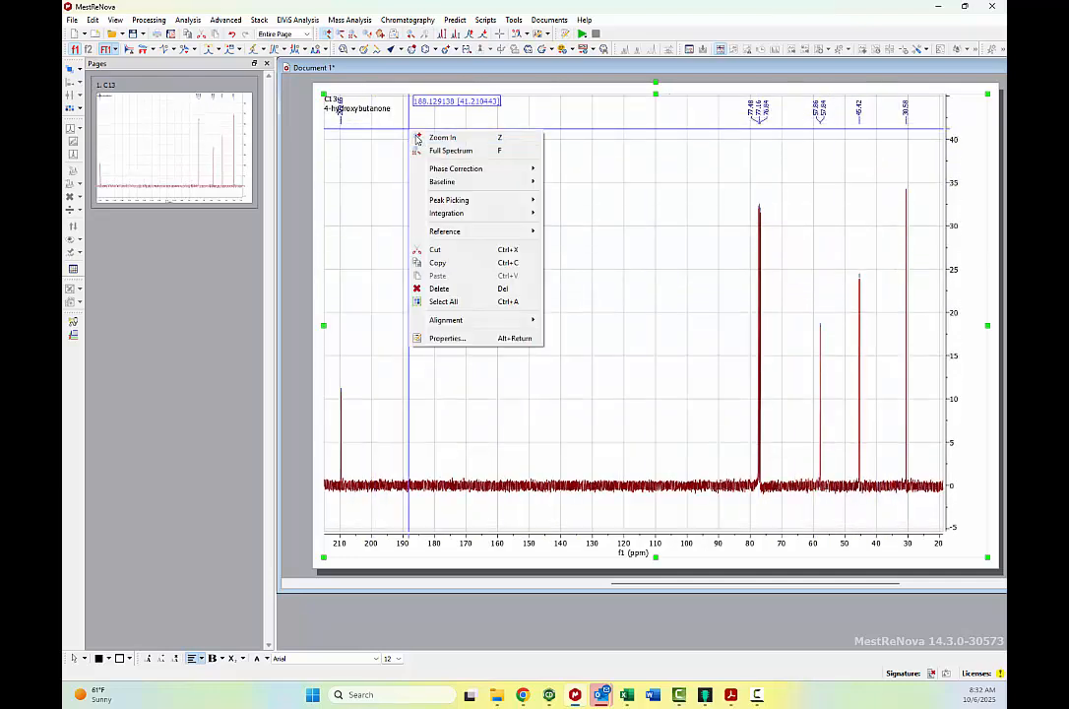
click(444, 339)
click(401, 285)
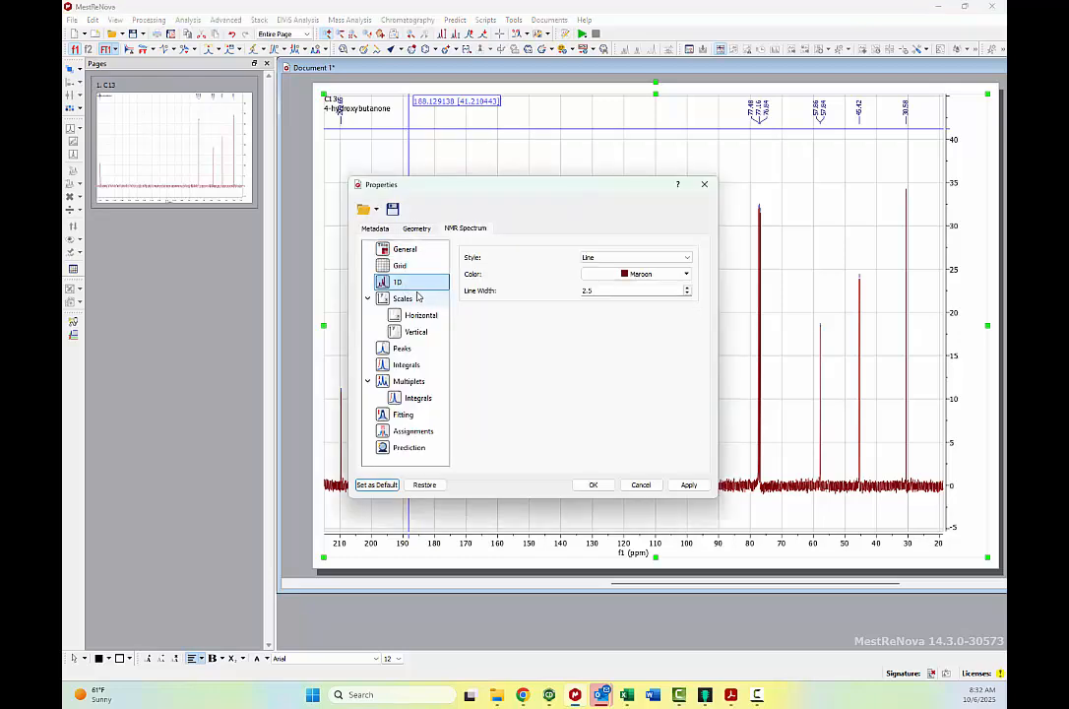
click(410, 252)
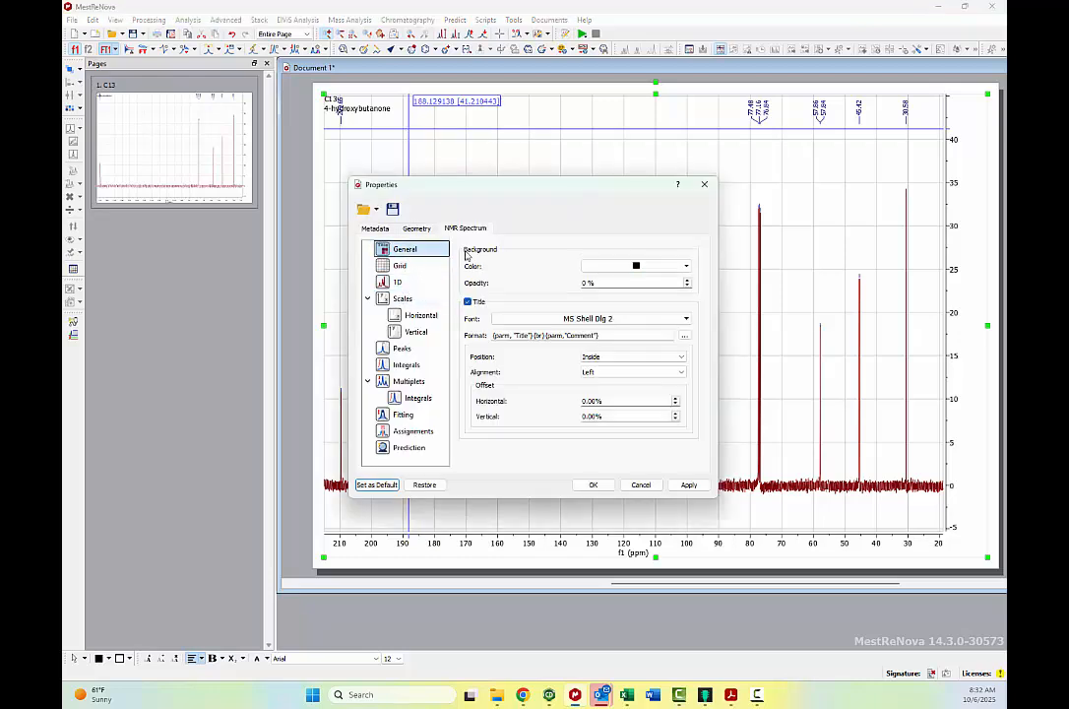
click(468, 302)
click(599, 487)
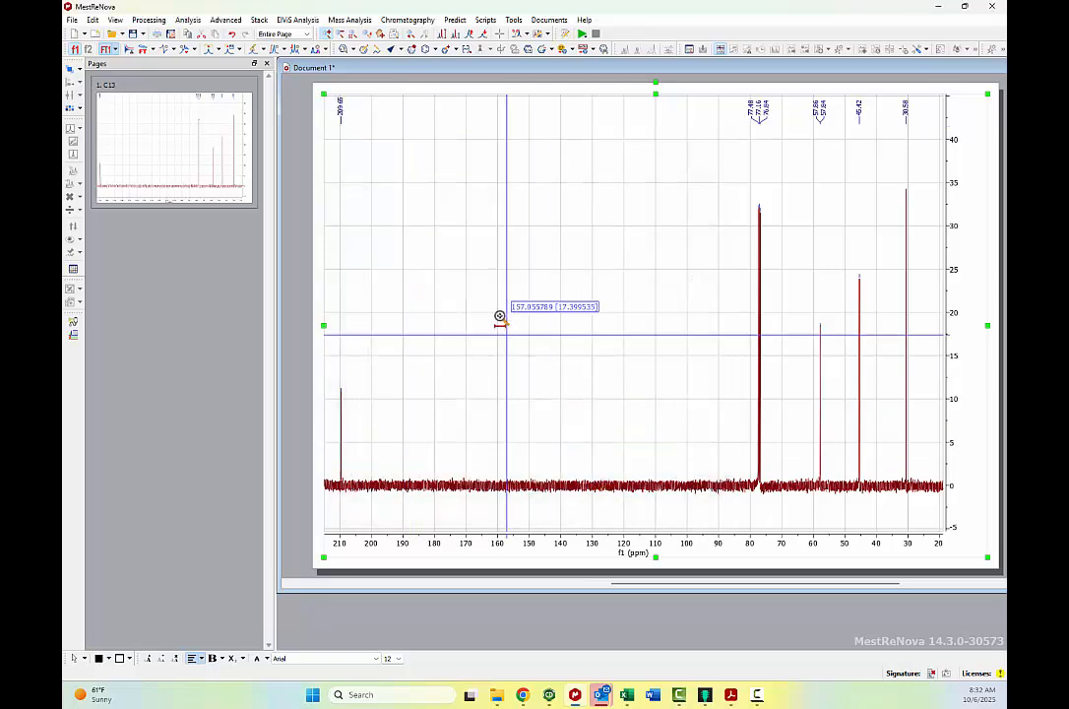
Set the peak label font to MS Shell Dlg 2 Regular at size 12 and display the full spectrum.
click(396, 351)
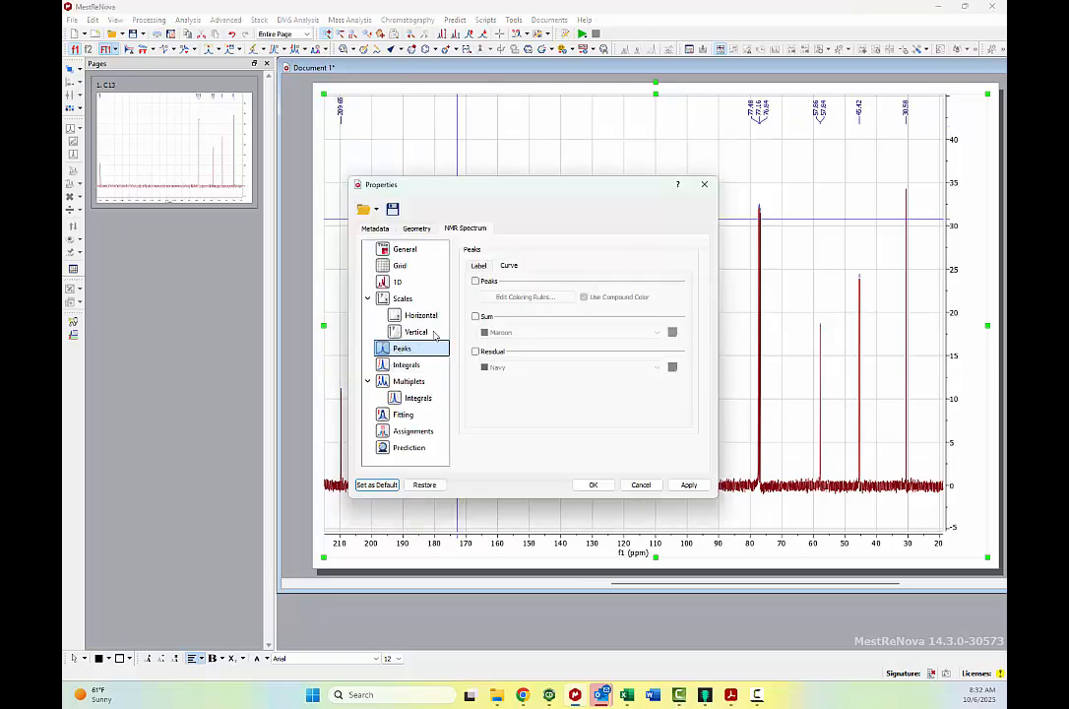
click(477, 283)
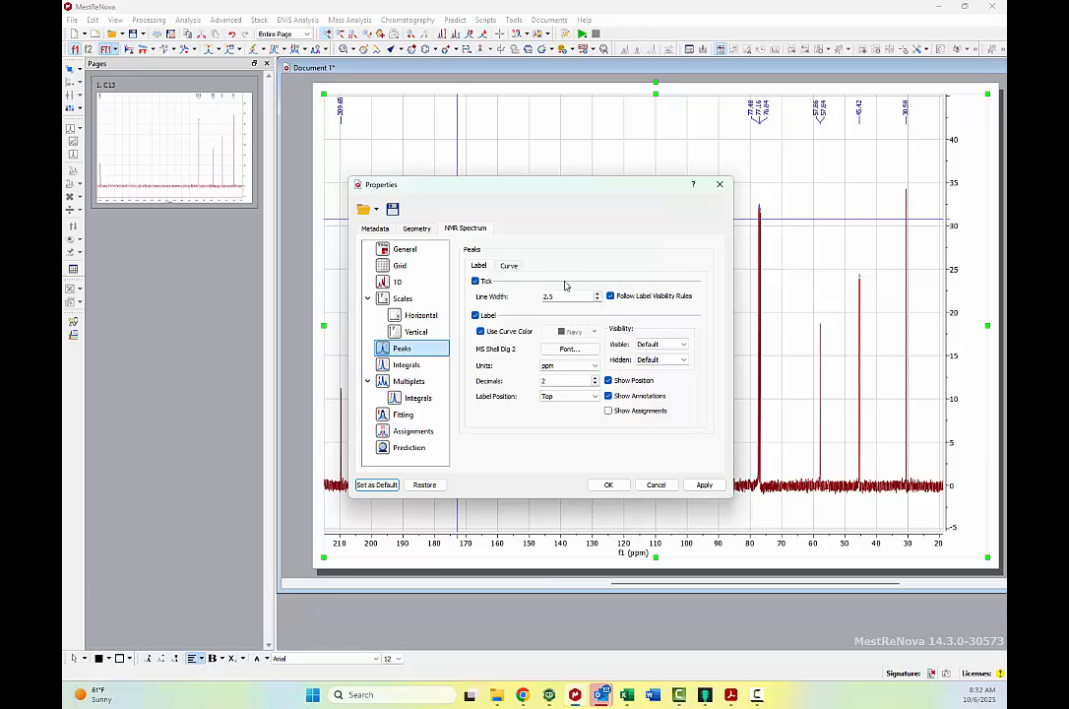
click(570, 350)
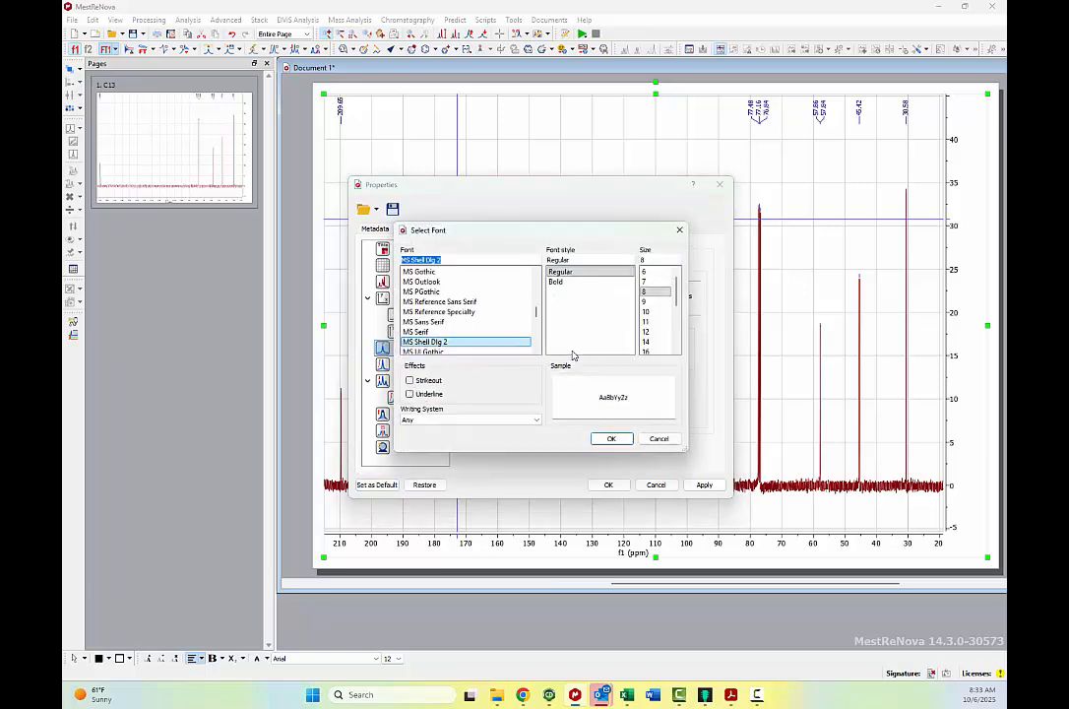
click(611, 439)
click(609, 485)
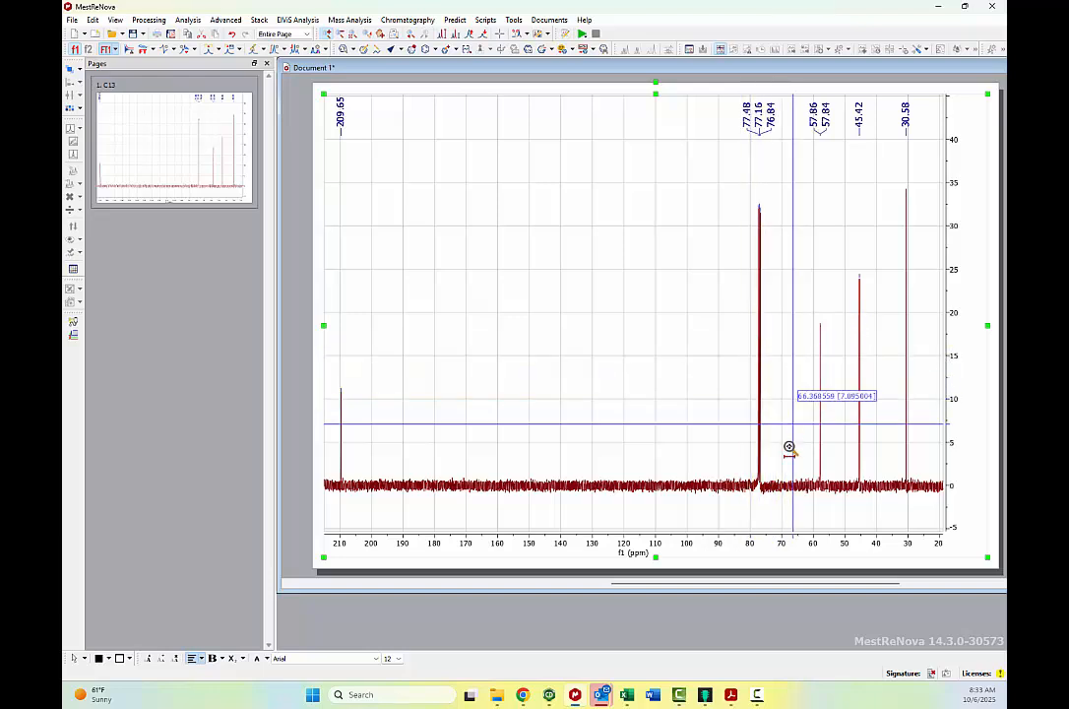
key(f)
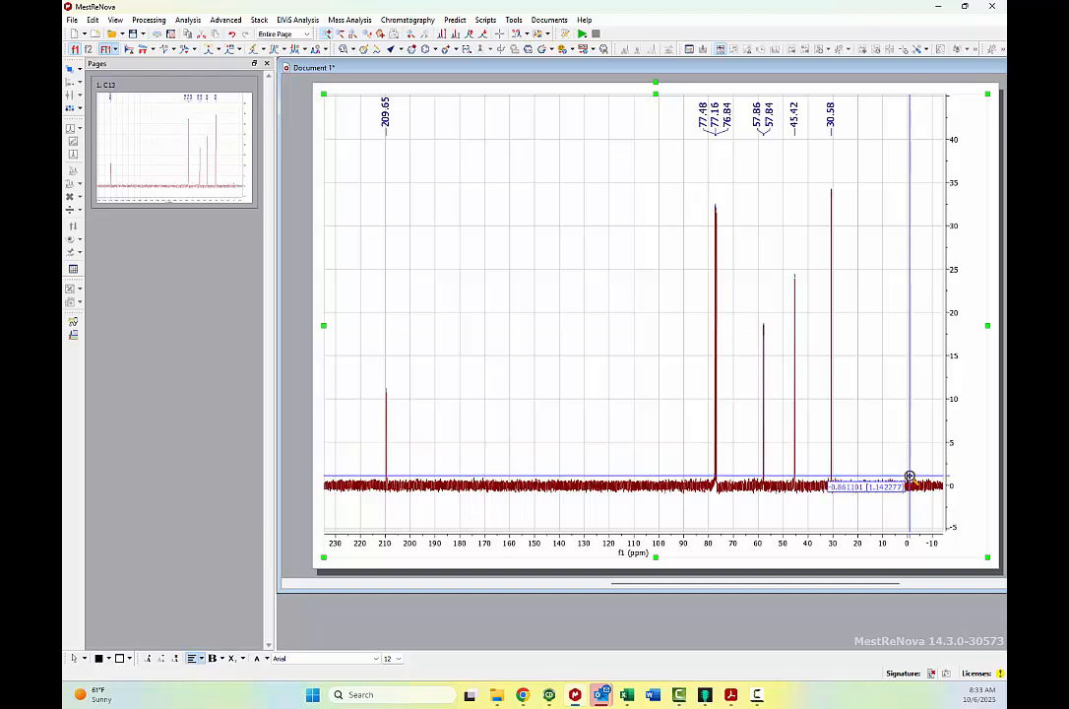